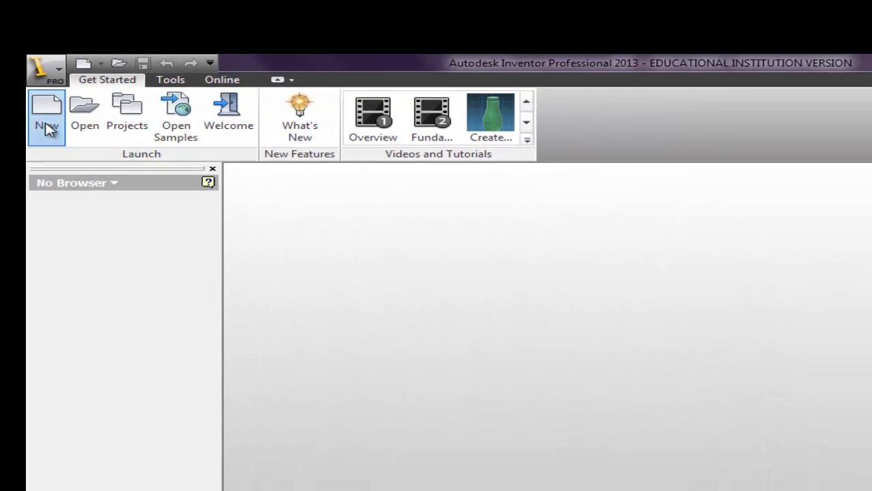
# Step: Create a new part file from the Standard.ipt template in the Playground project
pyautogui.click(123, 192)
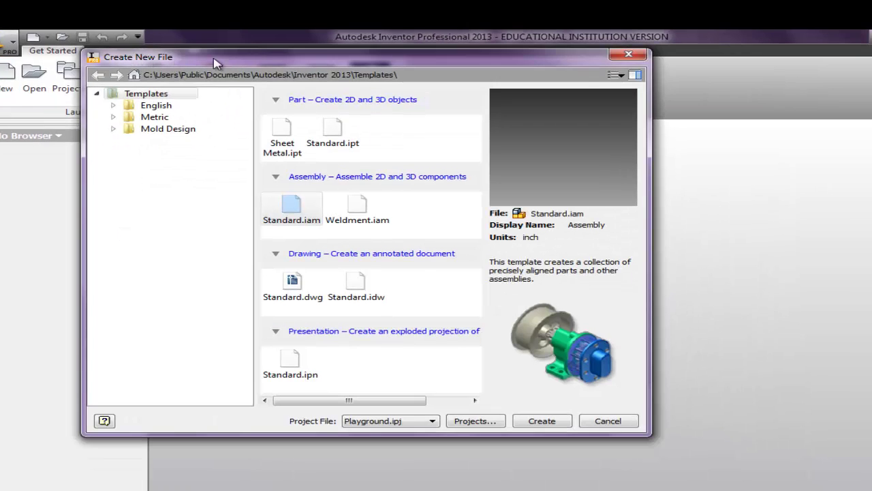
pyautogui.moveTo(269, 61); pyautogui.dragTo(462, 141)
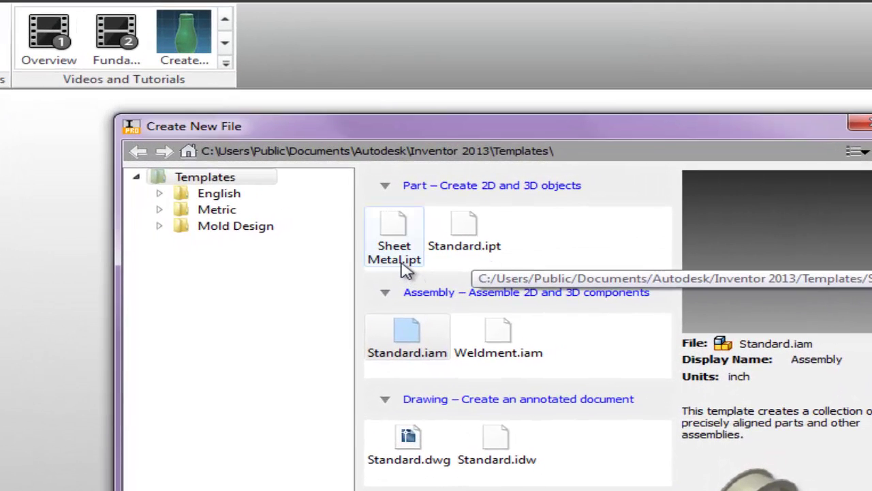
pyautogui.click(461, 231)
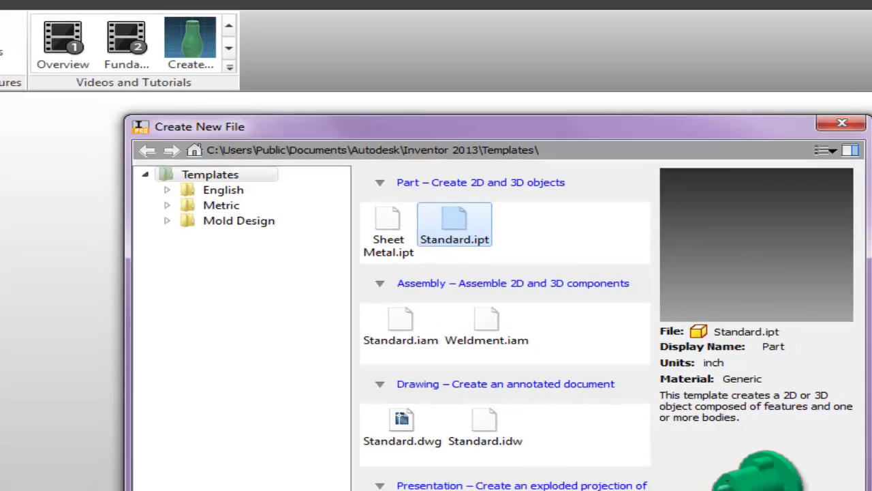
pyautogui.click(596, 463)
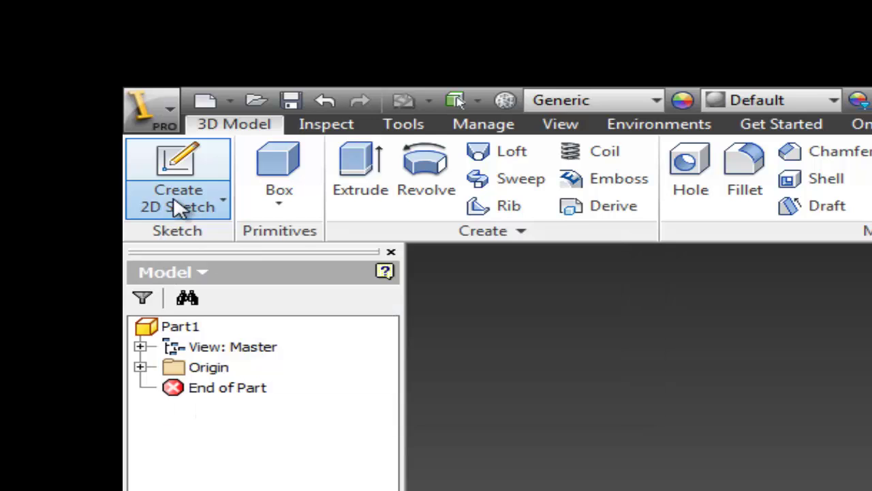
# Step: Start a 2D sketch on the front origin plane, viewed from the front
pyautogui.click(179, 206)
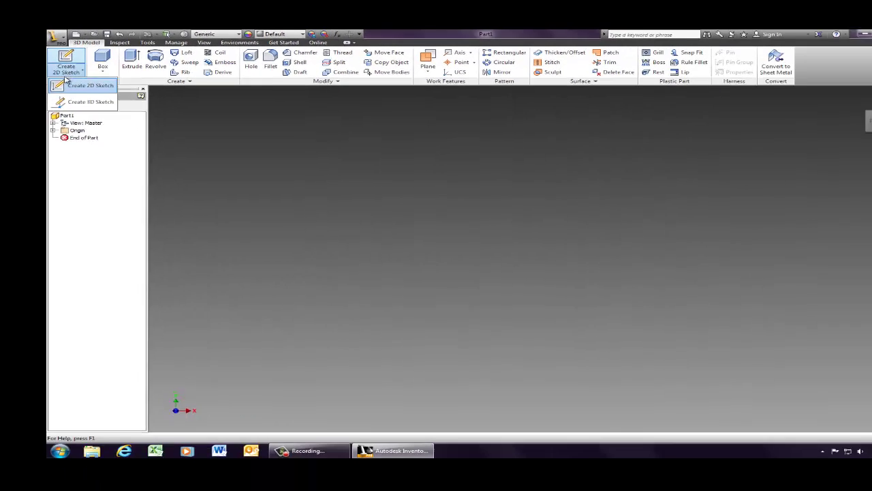
pyautogui.click(66, 82)
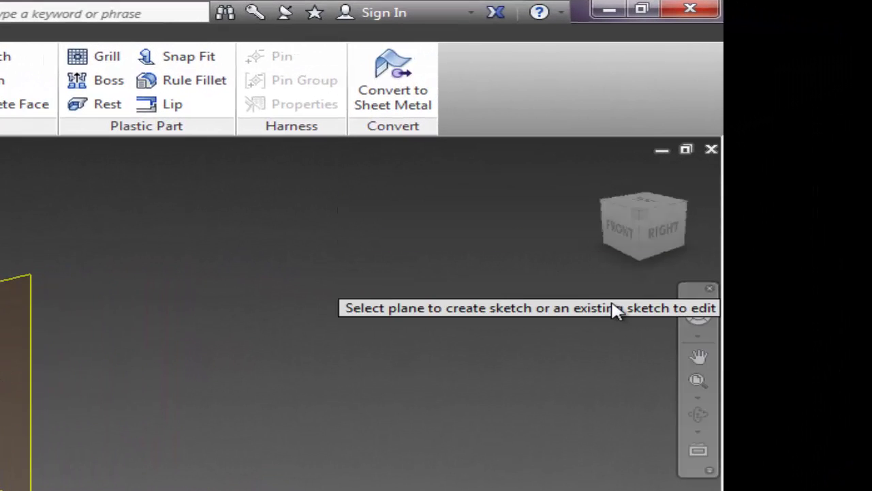
pyautogui.click(668, 232)
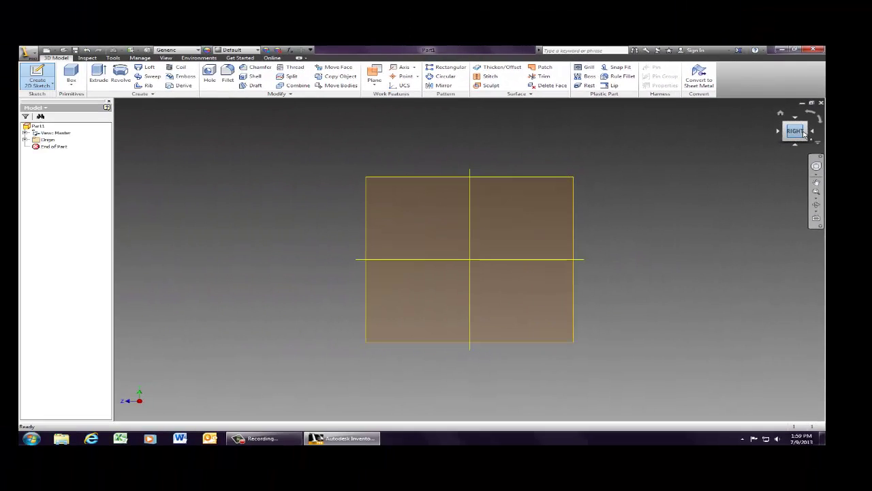
pyautogui.click(813, 134)
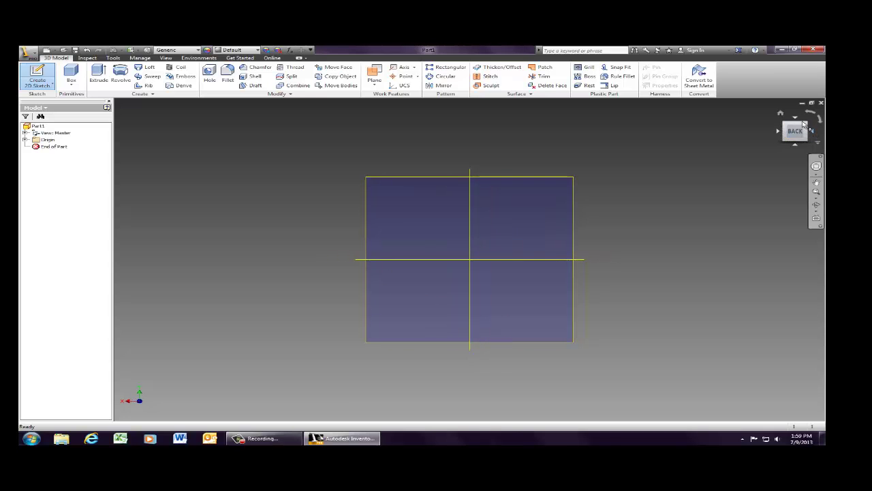
pyautogui.click(796, 120)
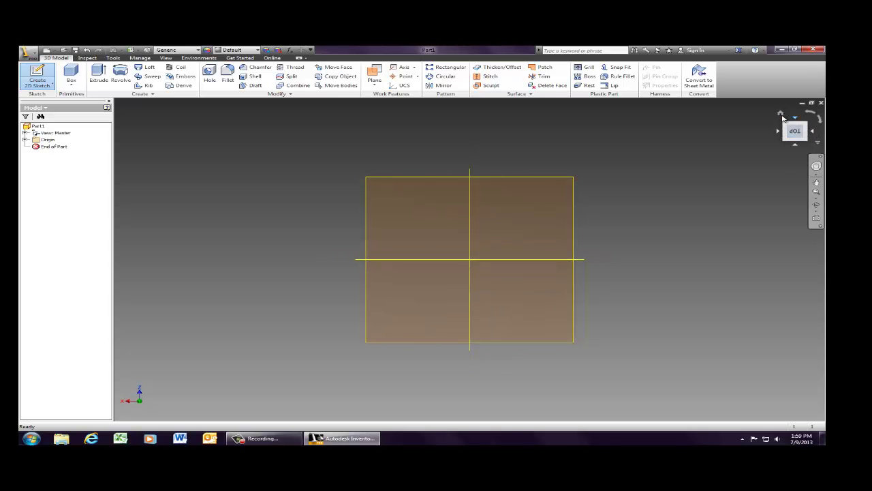
pyautogui.click(782, 114)
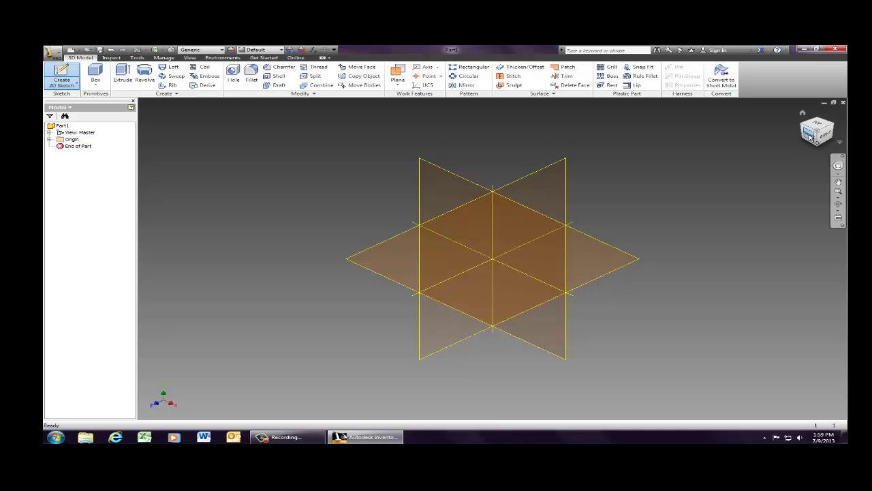
pyautogui.click(810, 136)
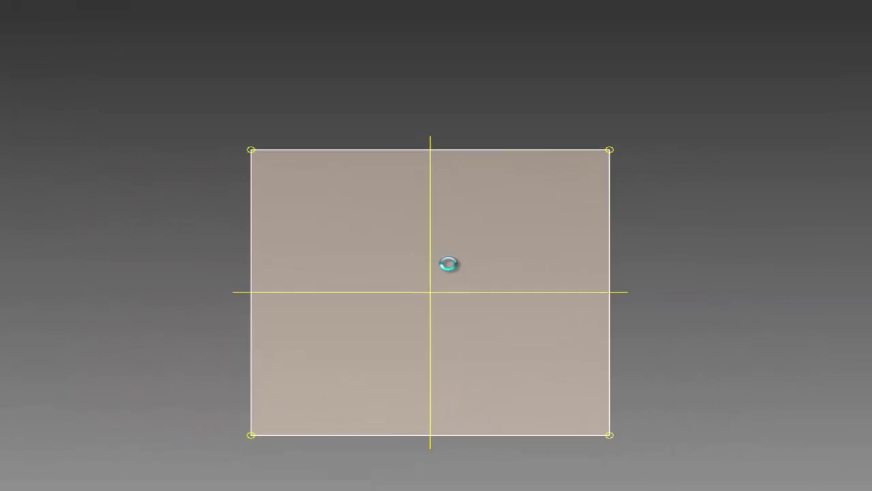
pyautogui.click(420, 258)
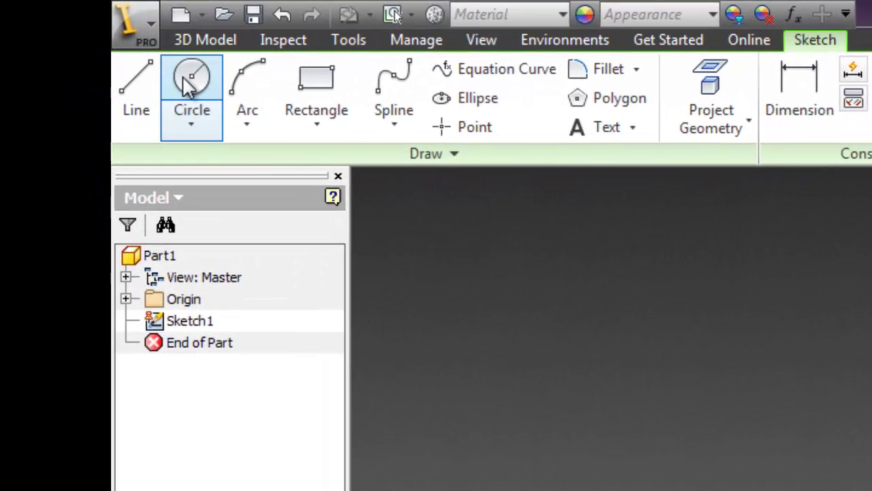
# Step: Sketch a circle with a 4 in diameter centred on the origin and finish the sketch
pyautogui.click(185, 76)
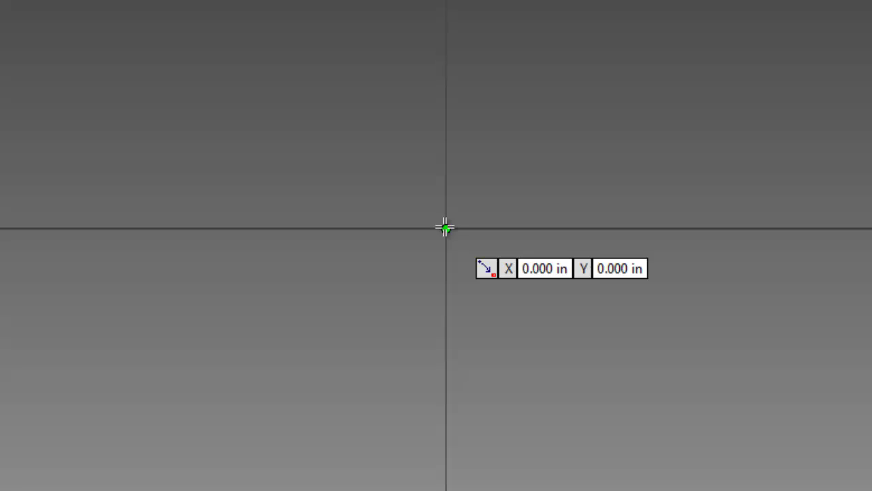
pyautogui.click(444, 227)
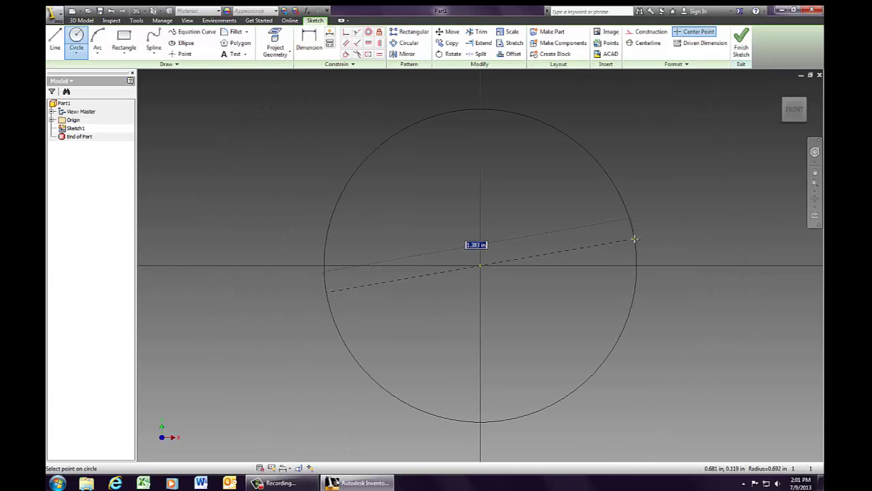
pyautogui.write('4')
pyautogui.press('Return')
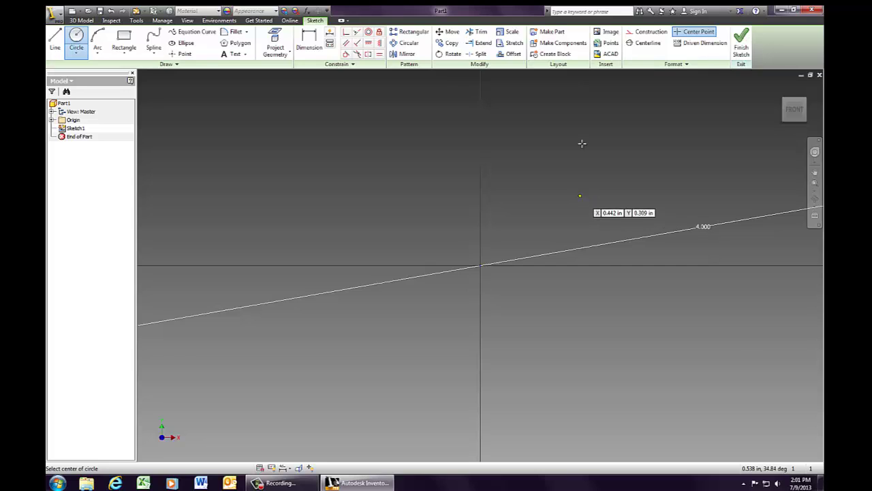
pyautogui.moveTo(783, 89)
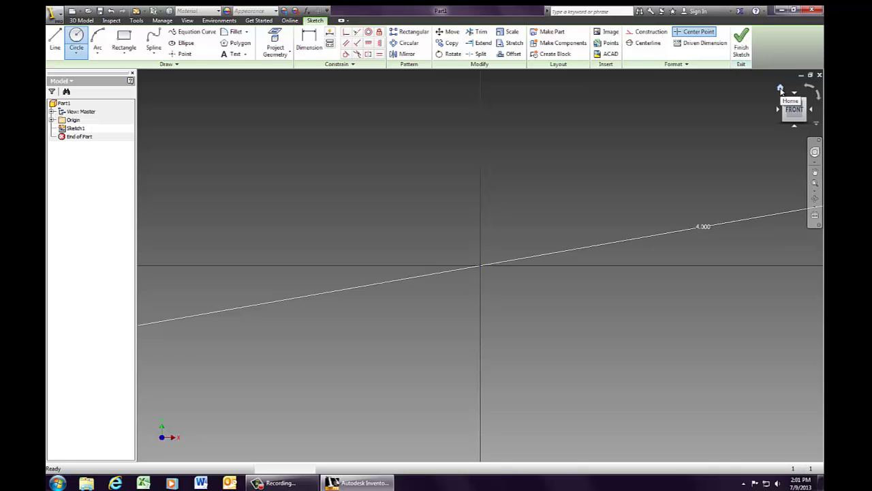
pyautogui.click(781, 90)
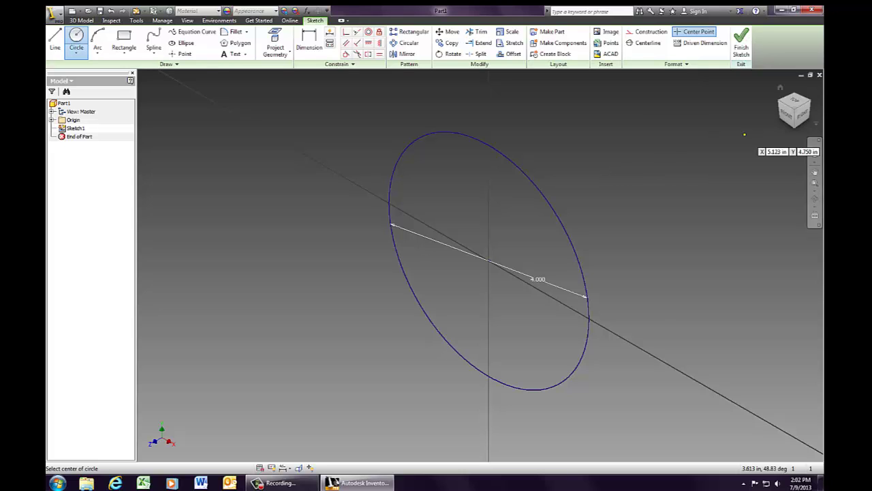
pyautogui.click(791, 119)
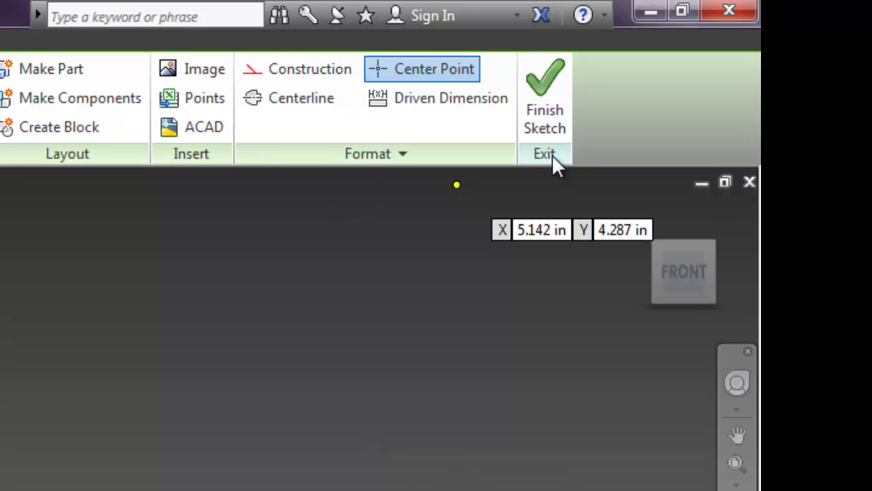
pyautogui.click(538, 122)
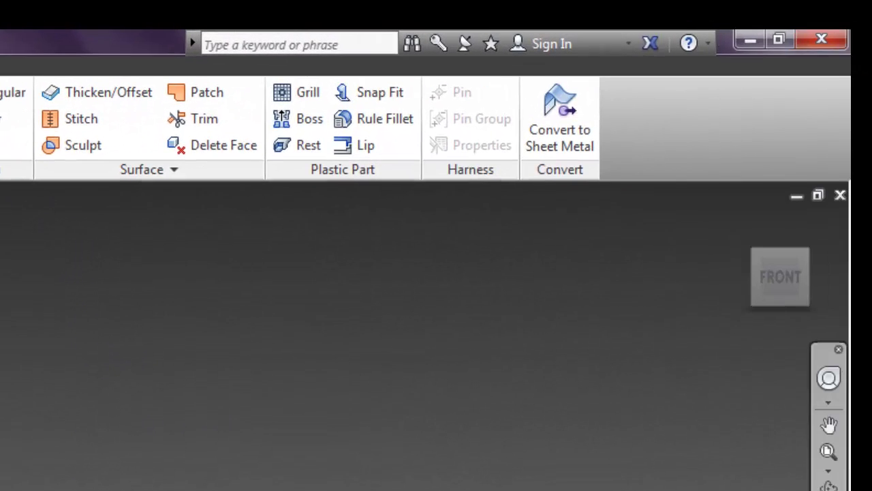
# Step: Extrude the circle a distance of 96 in as a new solid
pyautogui.click(722, 225)
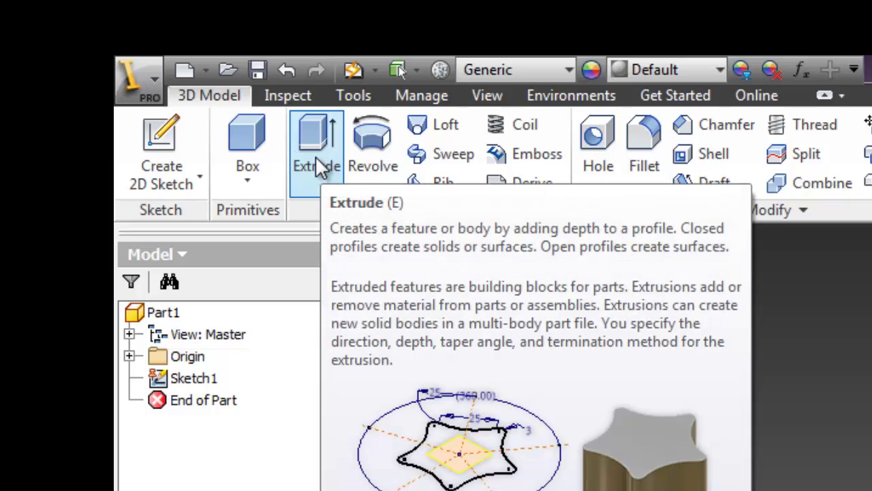
pyautogui.click(316, 157)
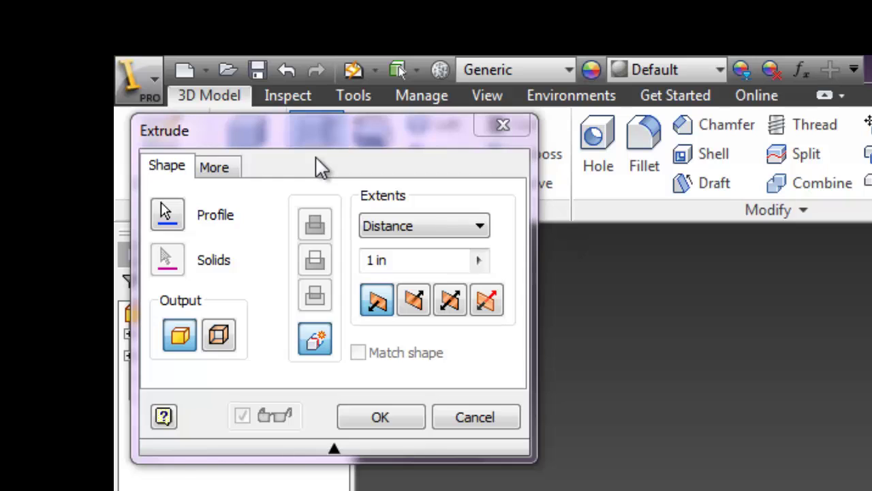
pyautogui.click(414, 260)
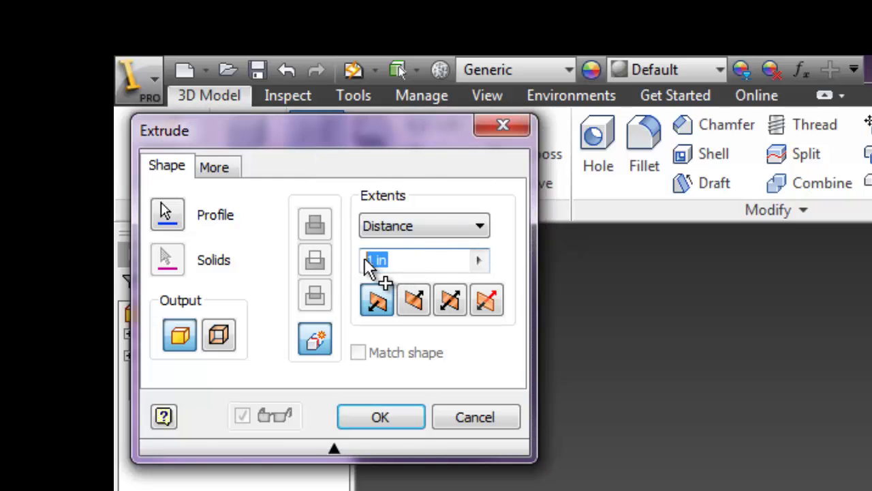
pyautogui.write('5')
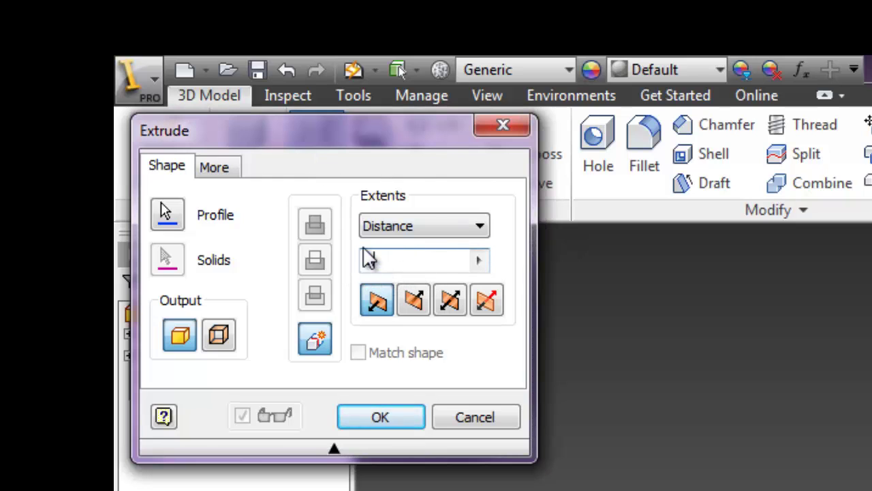
pyautogui.write('6')
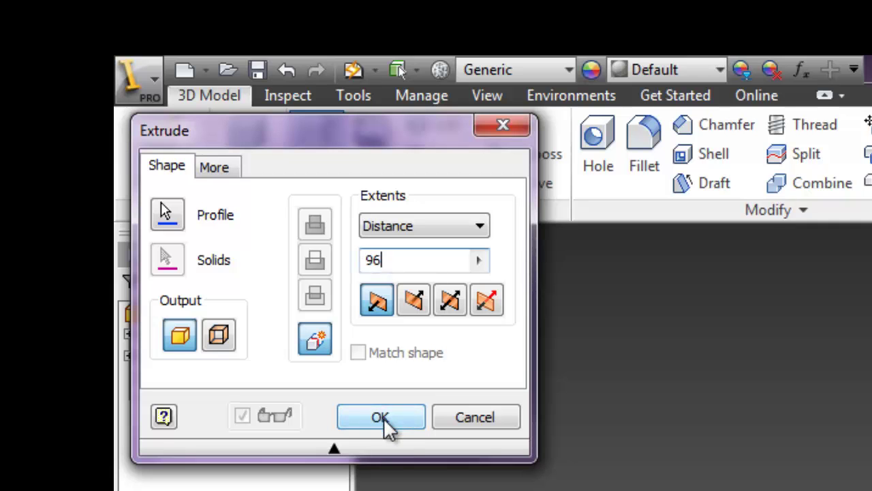
pyautogui.click(381, 418)
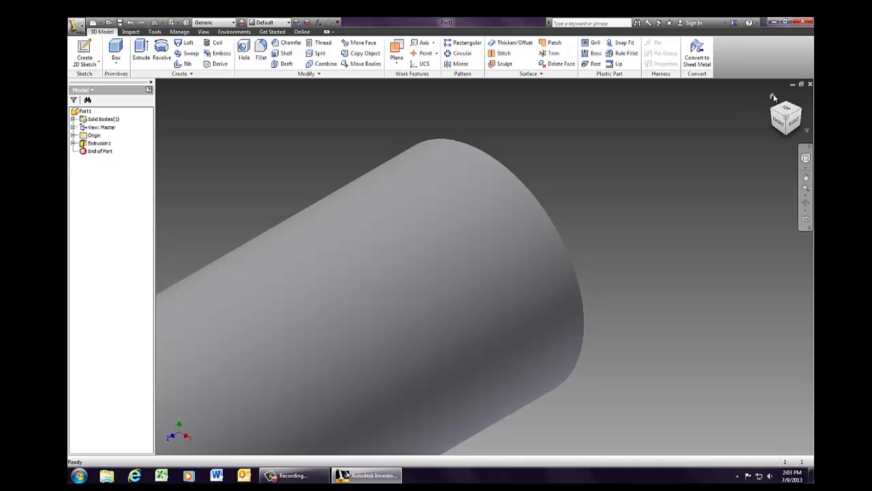
pyautogui.click(773, 98)
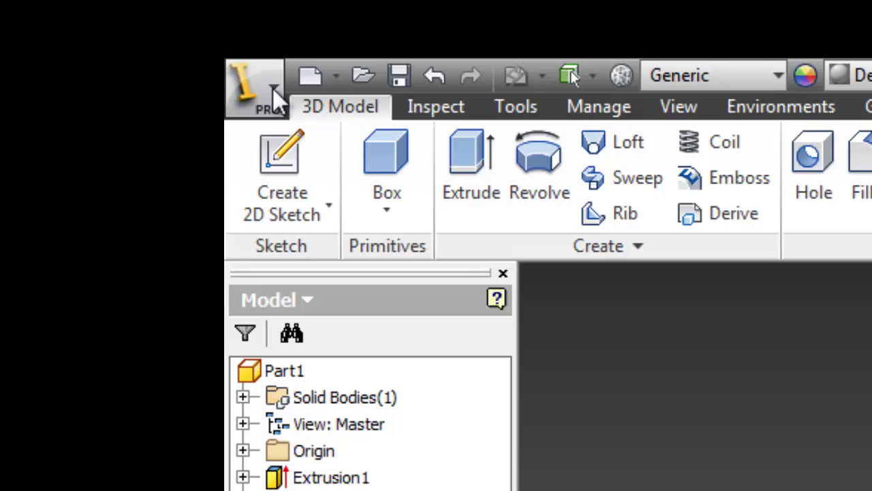
# Step: Save the part as Monkey Pole in the Playground folder and close it
pyautogui.click(277, 98)
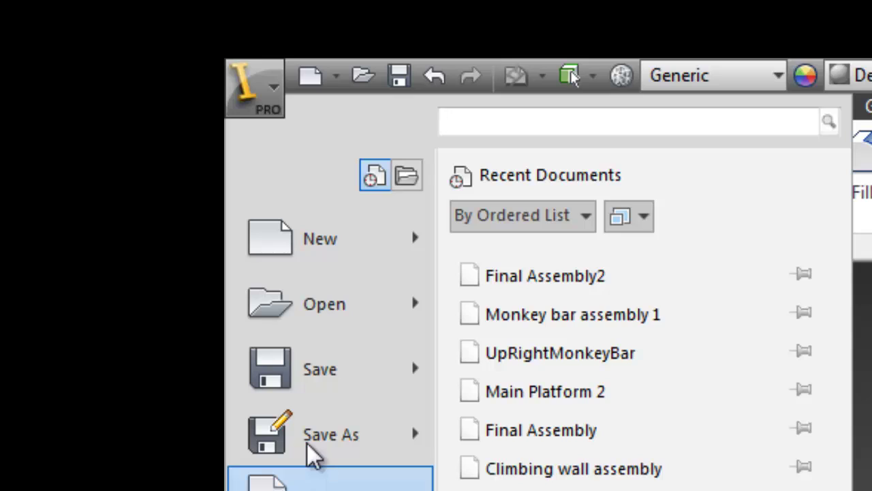
pyautogui.moveTo(309, 431)
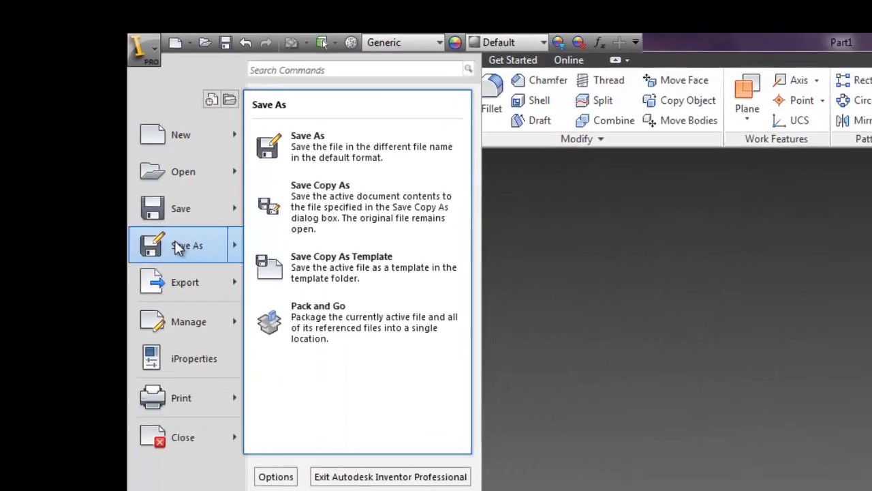
pyautogui.click(312, 436)
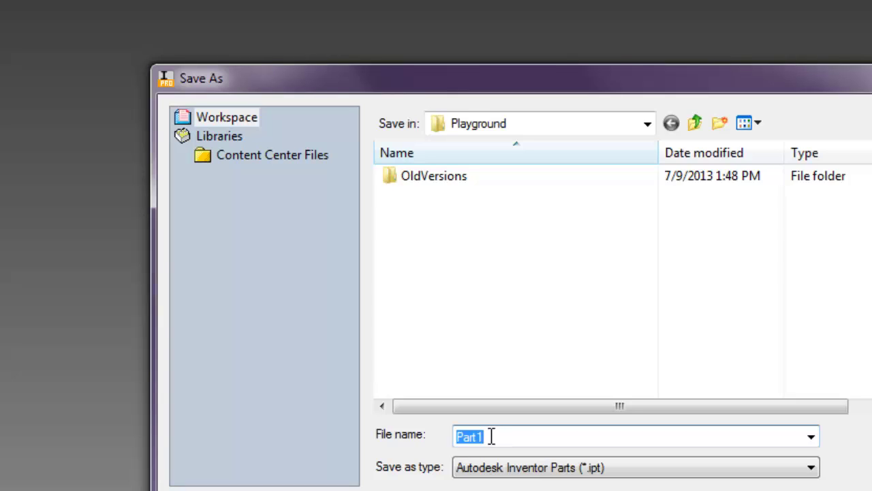
pyautogui.write('Monkey Pole')
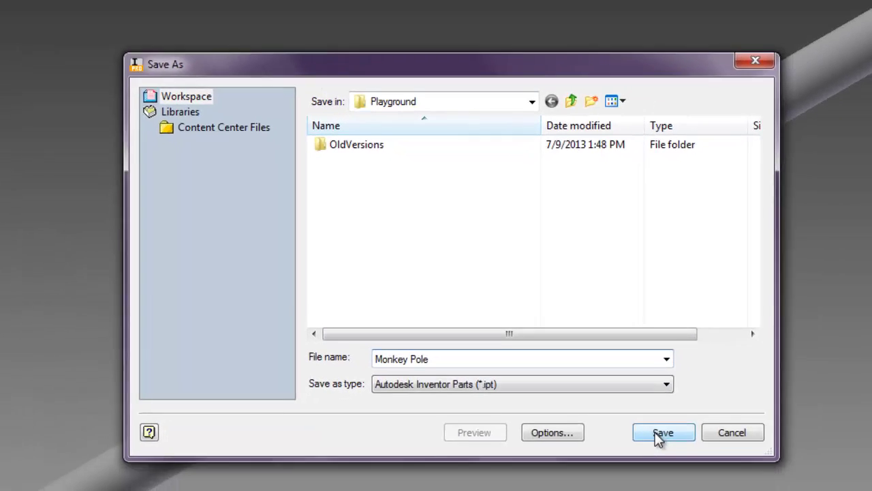
pyautogui.click(808, 490)
pyautogui.click(592, 377)
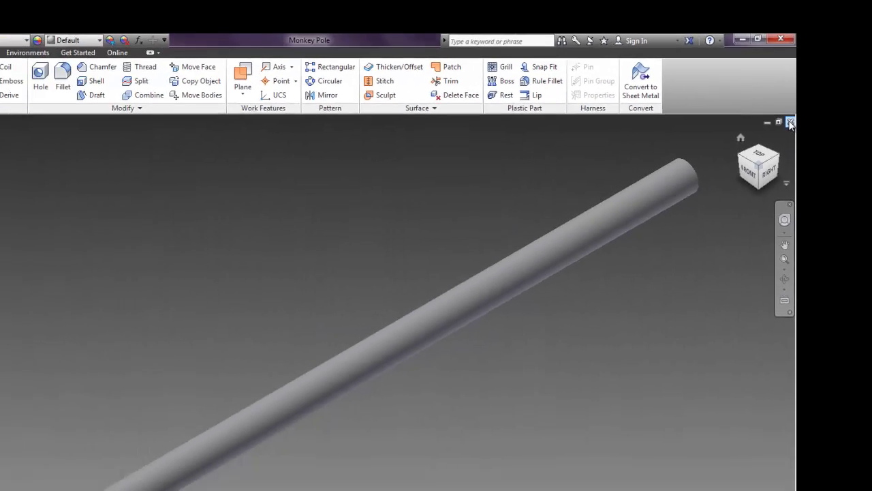
pyautogui.click(741, 217)
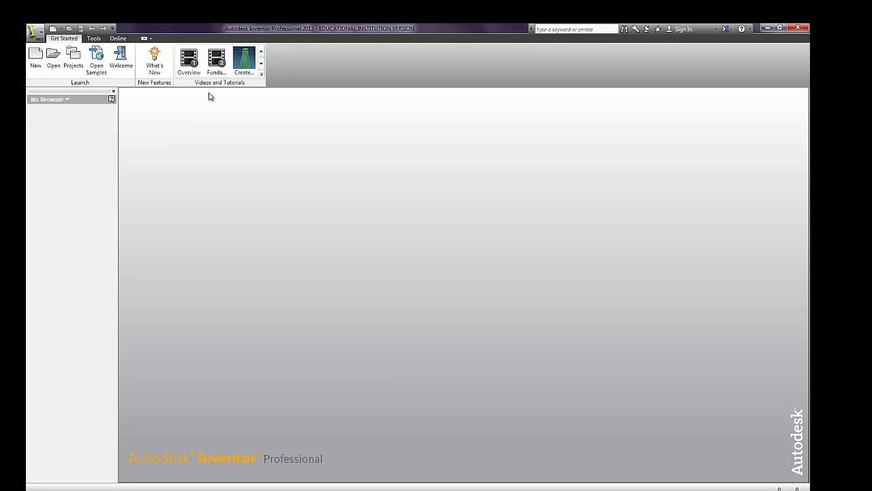
pyautogui.click(36, 66)
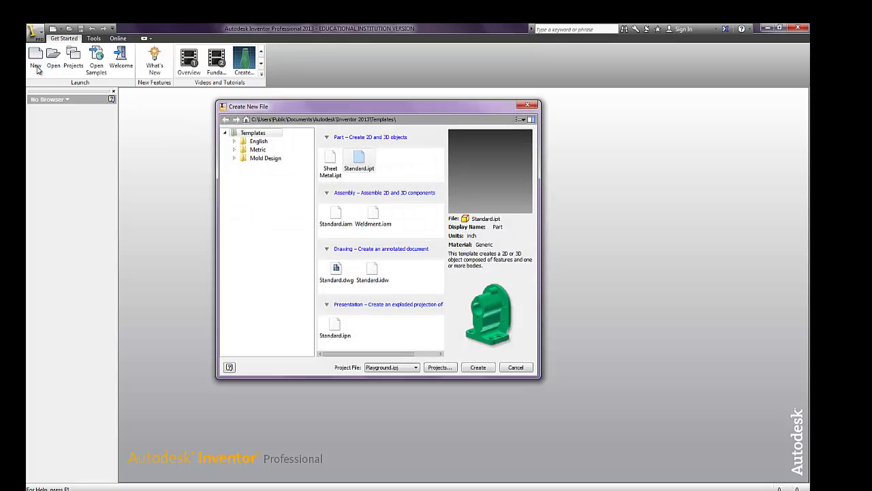
pyautogui.click(362, 159)
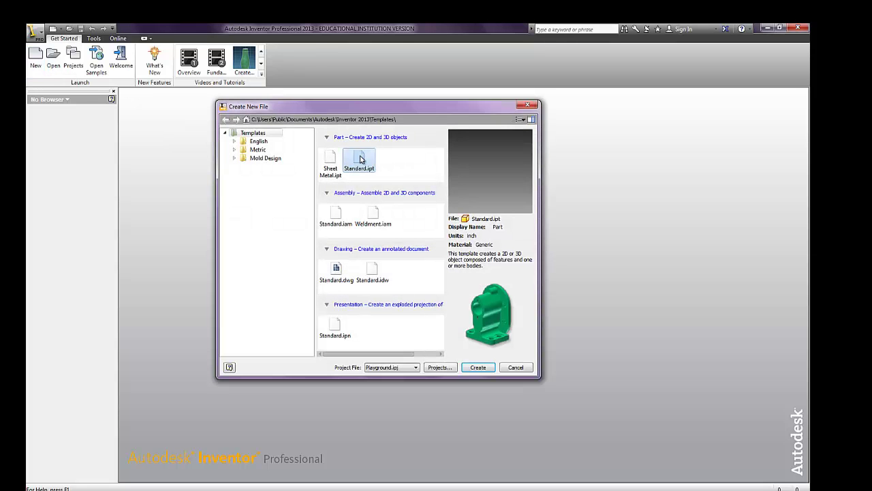
pyautogui.click(478, 368)
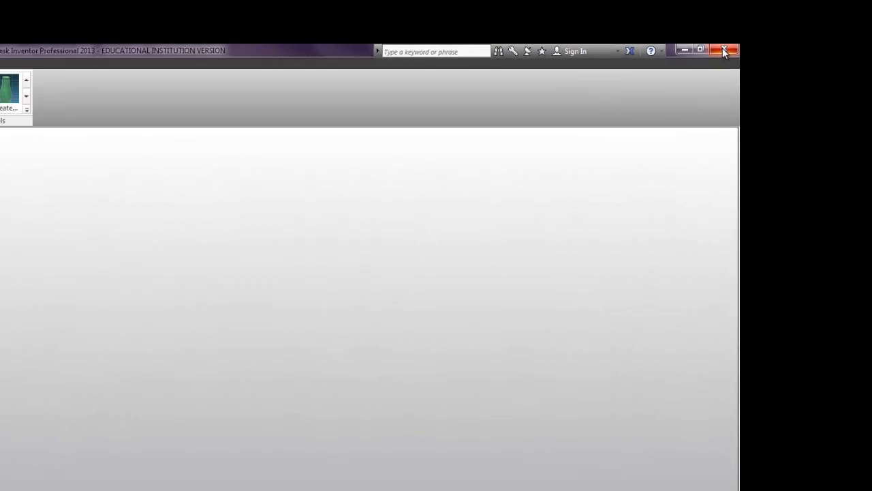
# Step: Exit Autodesk Inventor and open the Windows Start menu to log off
pyautogui.click(709, 63)
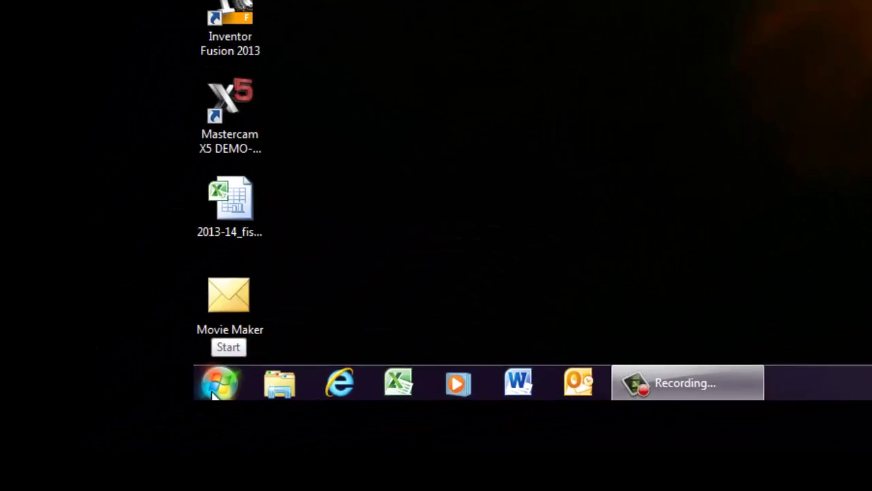
pyautogui.click(90, 447)
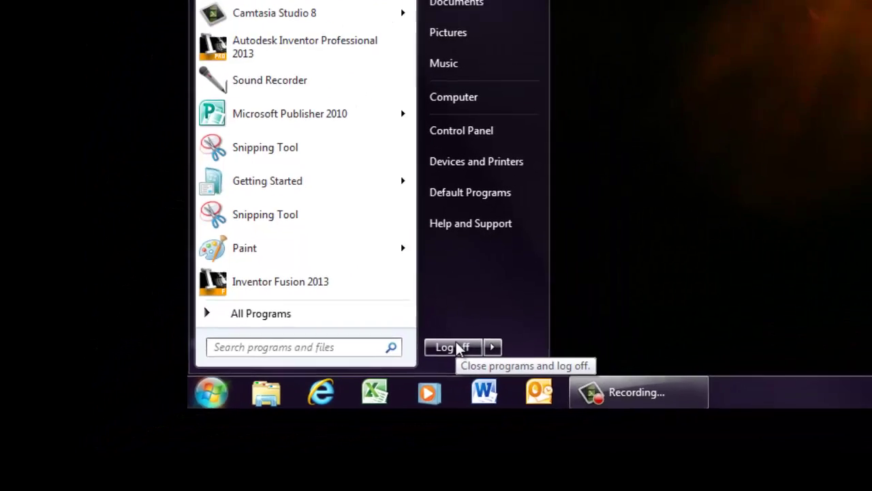